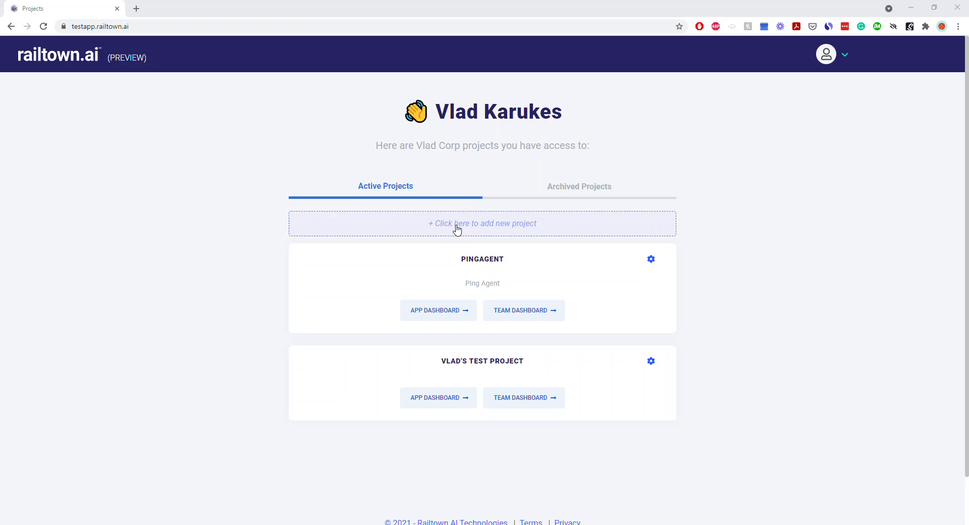
- Open the configuration page of the test project and bring its log environments into view
{"action": "left_click", "coordinate": [651, 361]}
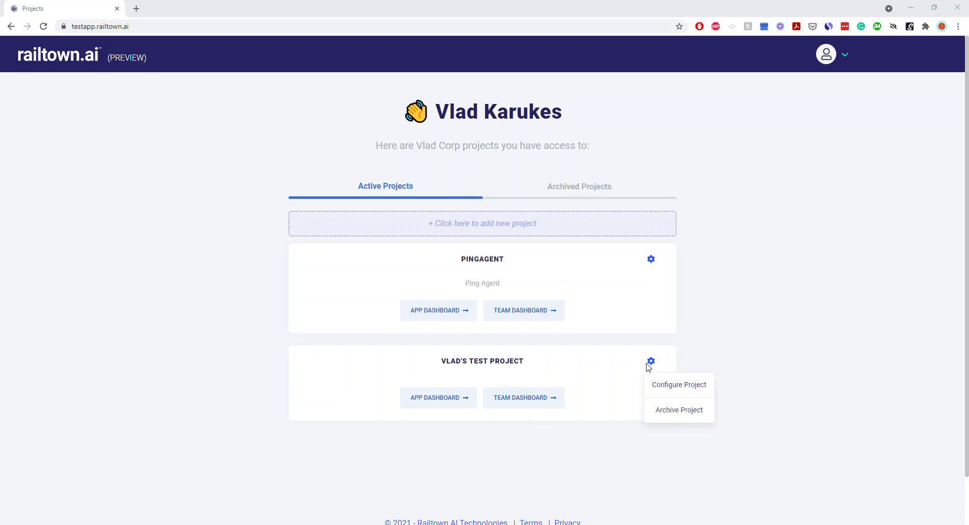
{"action": "left_click", "coordinate": [664, 390]}
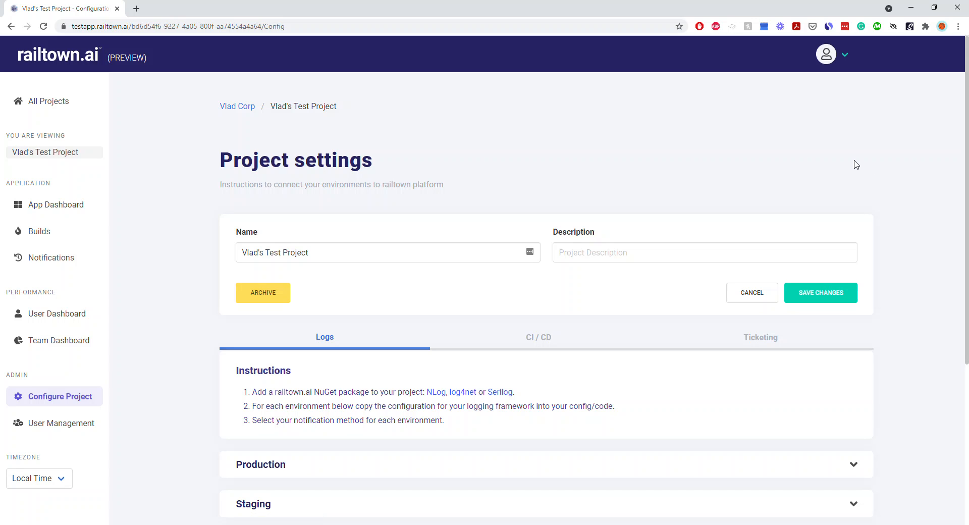
{"action": "scroll", "coordinate": [856, 164], "scroll_direction": "down", "scroll_amount": 4}
{"action": "scroll", "coordinate": [956, 163], "scroll_direction": "down", "scroll_amount": 1}
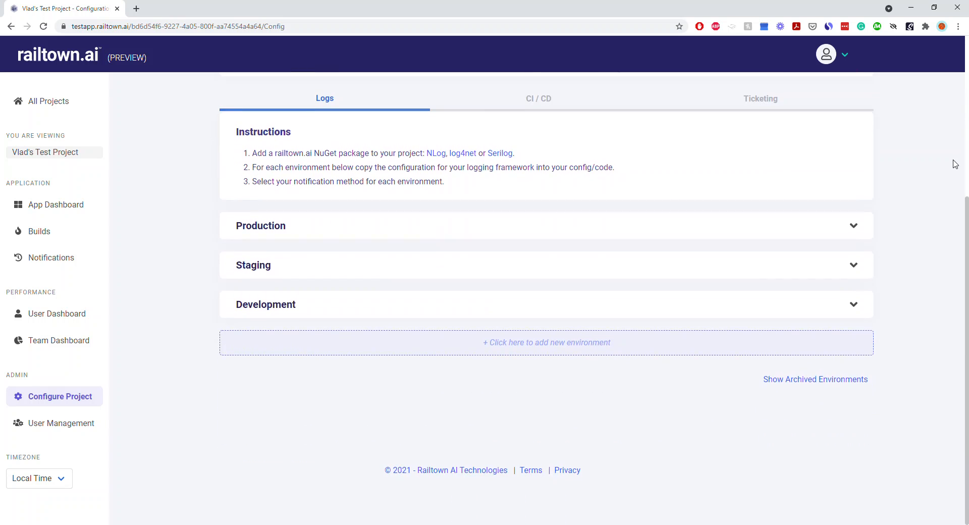
- Examine the Production environment's log settings, the setup instructions and the project's list of environments
{"action": "left_click", "coordinate": [854, 233]}
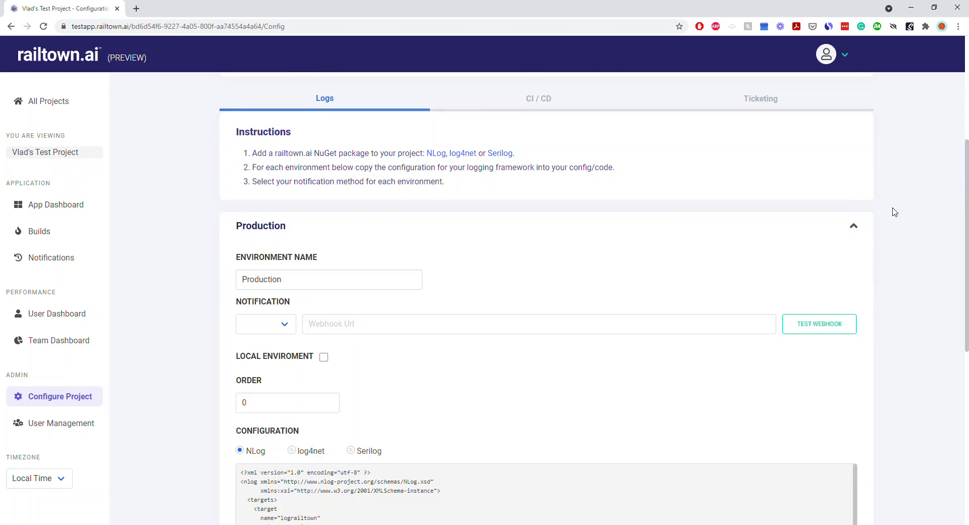
{"action": "left_click", "coordinate": [856, 232]}
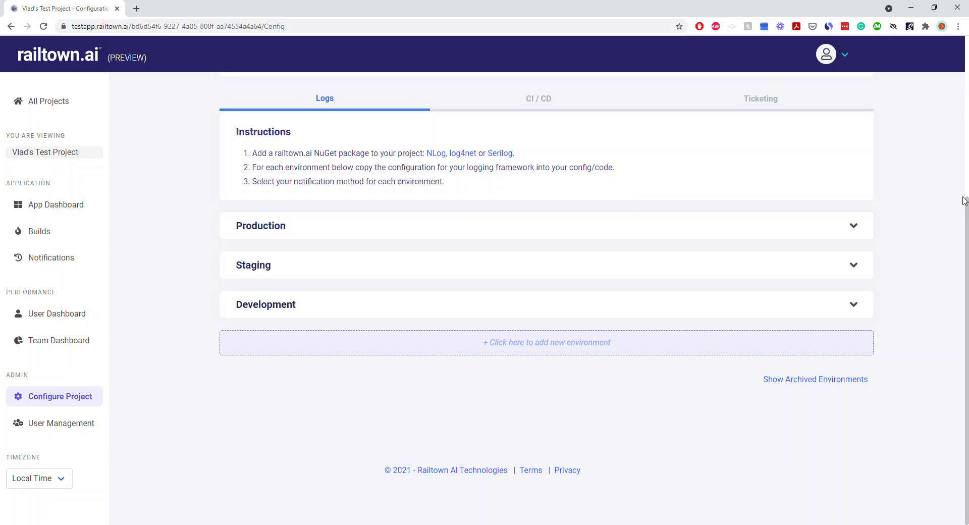
{"action": "scroll", "coordinate": [964, 200], "scroll_direction": "up", "scroll_amount": 3}
{"action": "scroll", "coordinate": [878, 210], "scroll_direction": "down", "scroll_amount": 3}
{"action": "scroll", "coordinate": [584, 218], "scroll_direction": "up", "scroll_amount": 5}
{"action": "scroll", "coordinate": [452, 222], "scroll_direction": "down", "scroll_amount": 3}
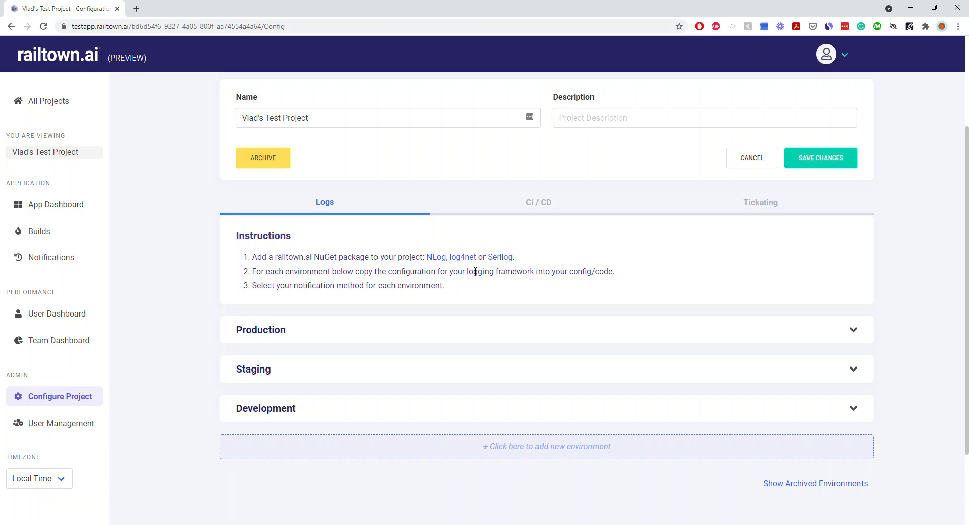
{"action": "scroll", "coordinate": [476, 272], "scroll_direction": "down", "scroll_amount": 2}
{"action": "scroll", "coordinate": [478, 270], "scroll_direction": "up", "scroll_amount": 5}
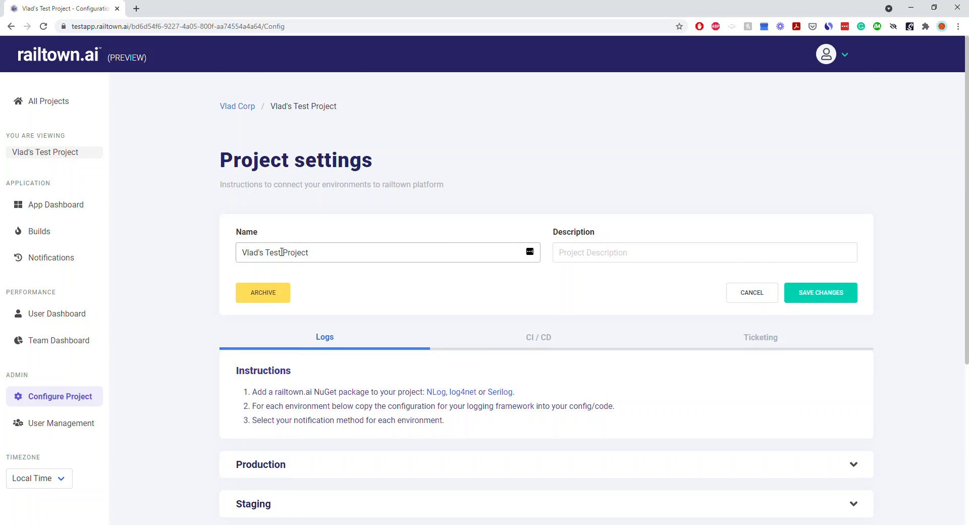
{"action": "scroll", "coordinate": [205, 223], "scroll_direction": "down", "scroll_amount": 3}
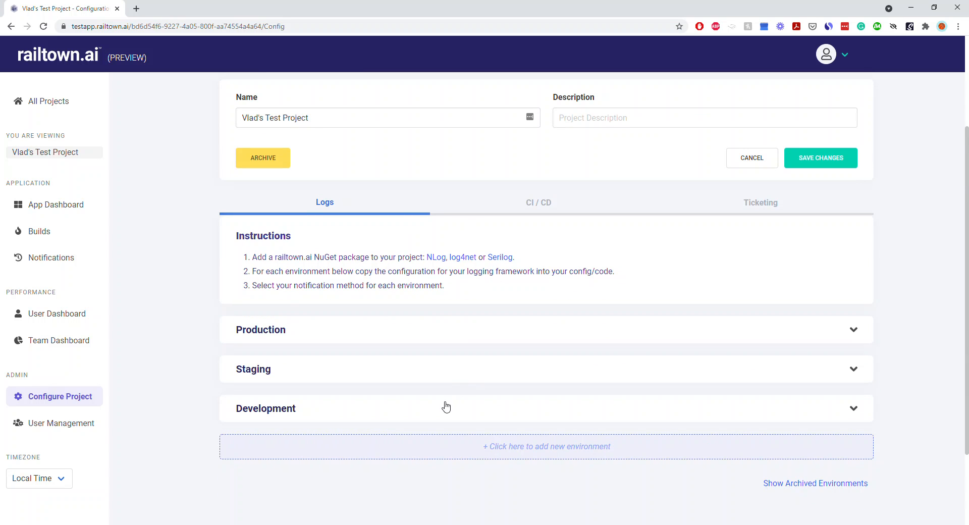
- Expand the Development environment and copy its complete NLog configuration to the clipboard
{"action": "left_click", "coordinate": [446, 407]}
{"action": "scroll", "coordinate": [547, 309], "scroll_direction": "down", "scroll_amount": 3}
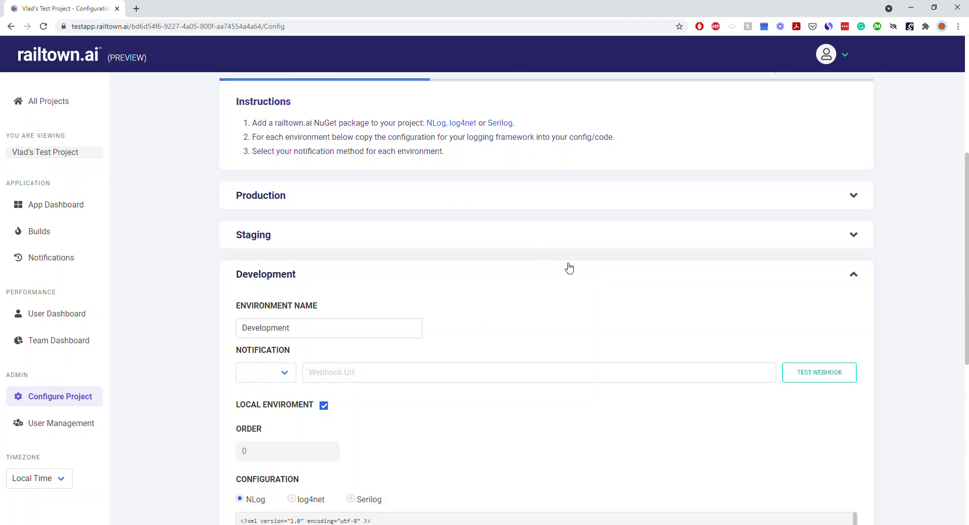
{"action": "scroll", "coordinate": [569, 268], "scroll_direction": "down", "scroll_amount": 3}
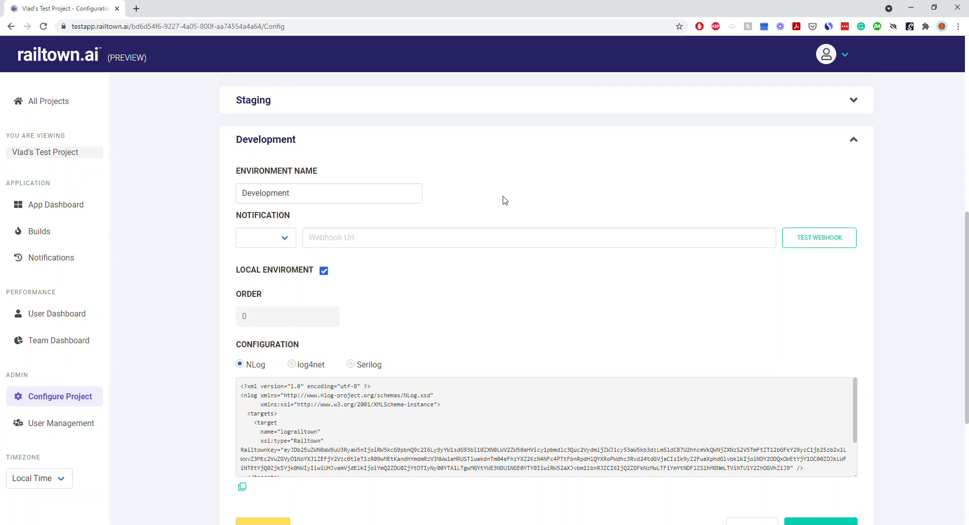
{"action": "scroll", "coordinate": [461, 261], "scroll_direction": "down", "scroll_amount": 5}
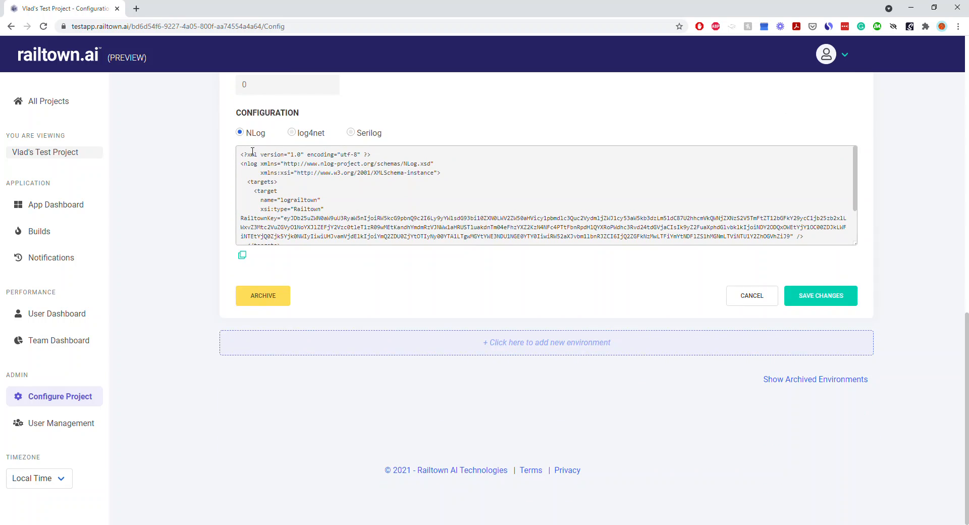
{"action": "left_click_drag", "start_coordinate": [404, 170], "coordinate": [440, 219]}
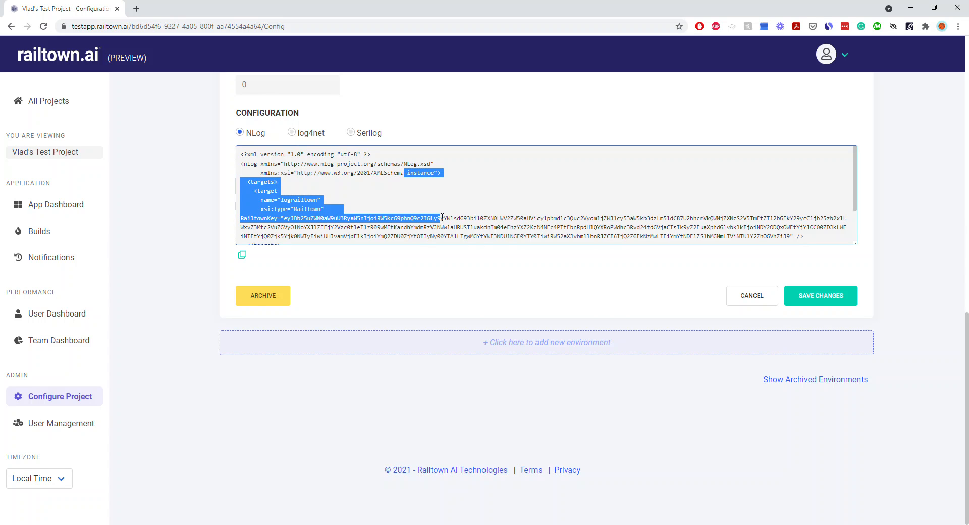
{"action": "scroll", "coordinate": [442, 217], "scroll_direction": "up", "scroll_amount": 5}
{"action": "scroll", "coordinate": [483, 249], "scroll_direction": "down", "scroll_amount": 3}
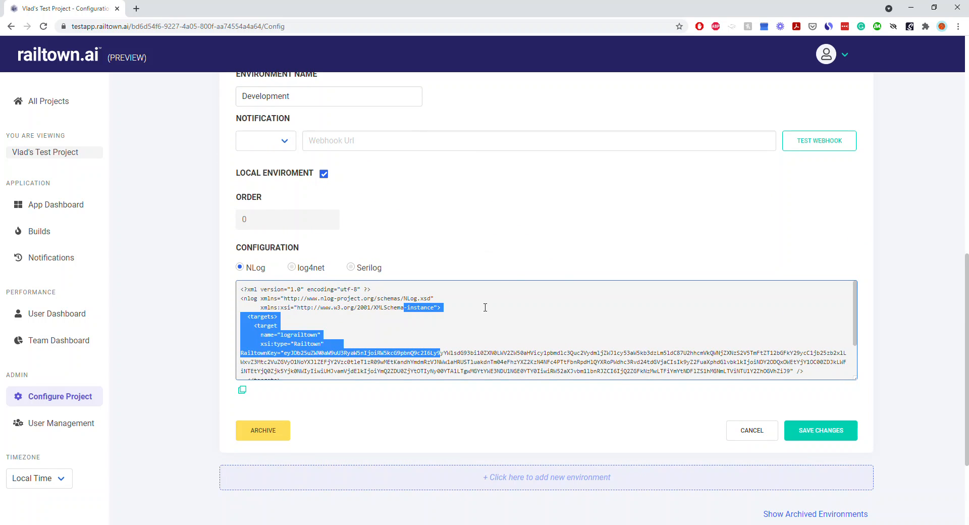
{"action": "left_click", "coordinate": [310, 292]}
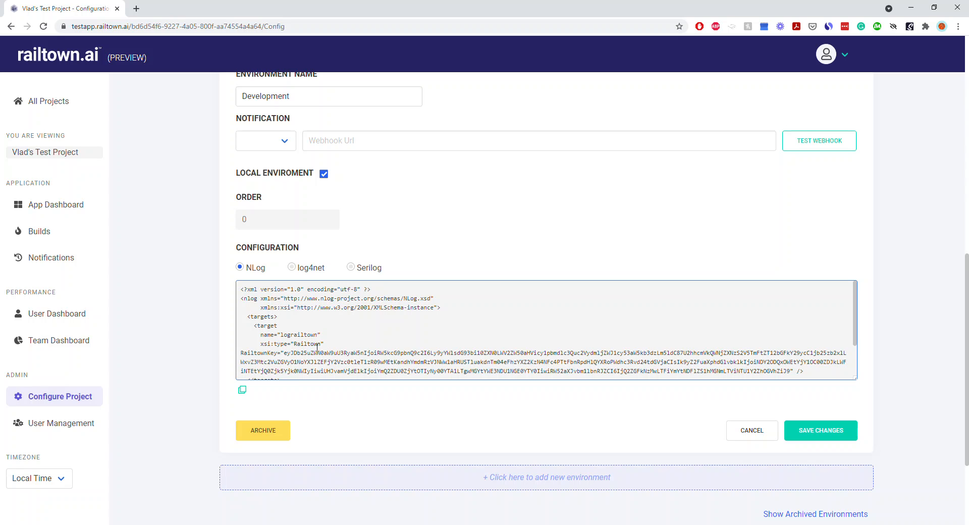
{"action": "left_click", "coordinate": [242, 391]}
{"action": "scroll", "coordinate": [439, 328], "scroll_direction": "up", "scroll_amount": 5}
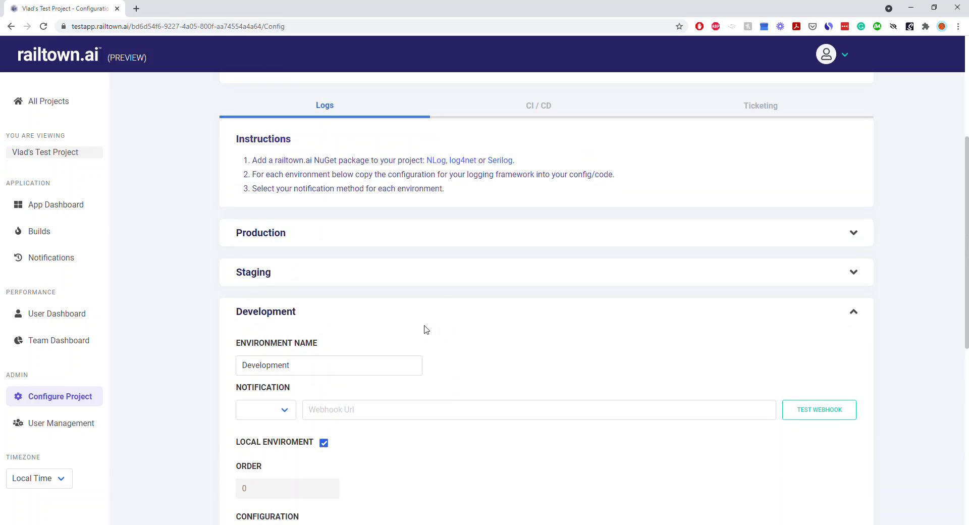
{"action": "scroll", "coordinate": [424, 325], "scroll_direction": "down", "scroll_amount": 3}
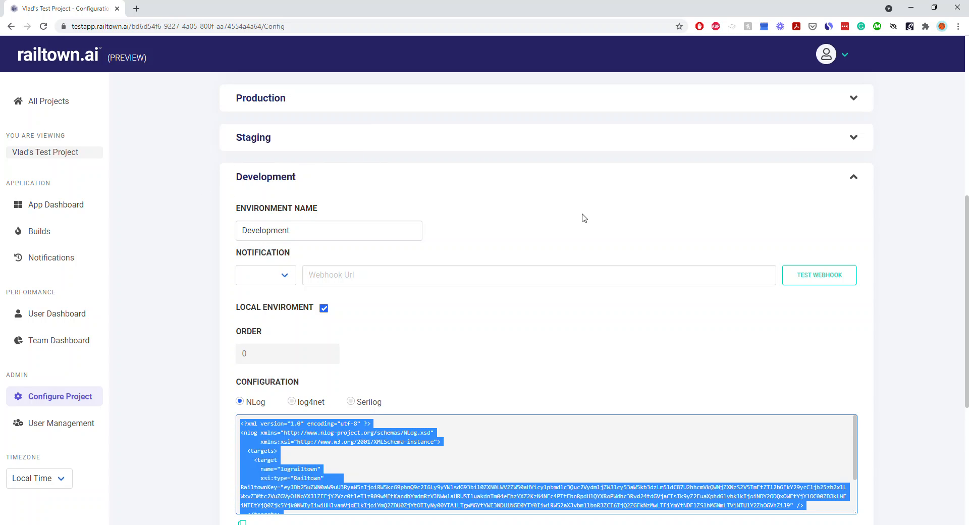
{"action": "scroll", "coordinate": [829, 211], "scroll_direction": "down", "scroll_amount": 5}
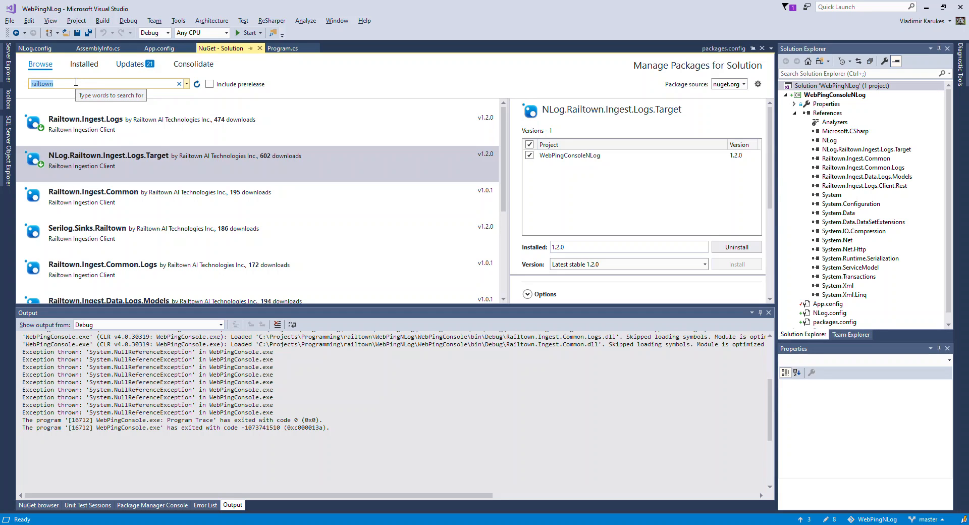
- In the WebPingNLog solution, look over the railtown NuGet packages and the package options for the project's references
{"action": "left_click", "coordinate": [76, 82]}
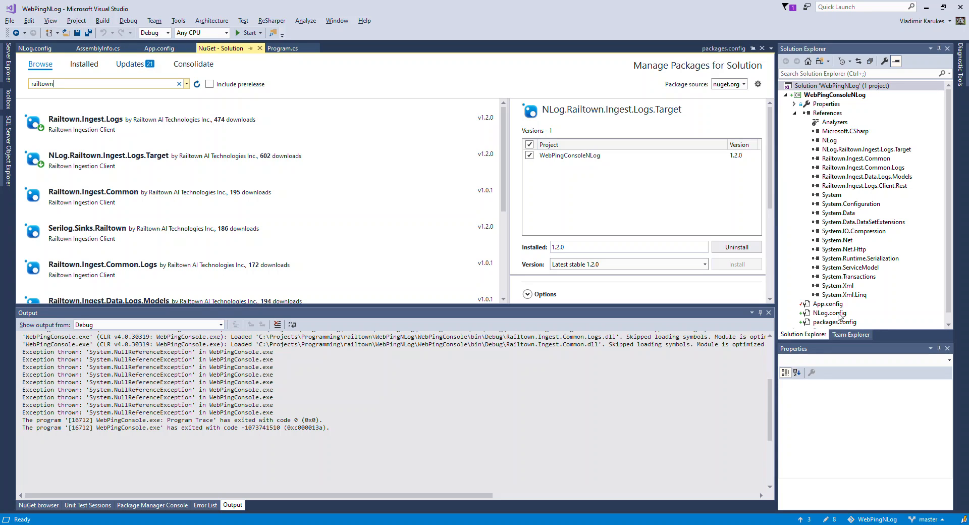
{"action": "right_click", "coordinate": [828, 113]}
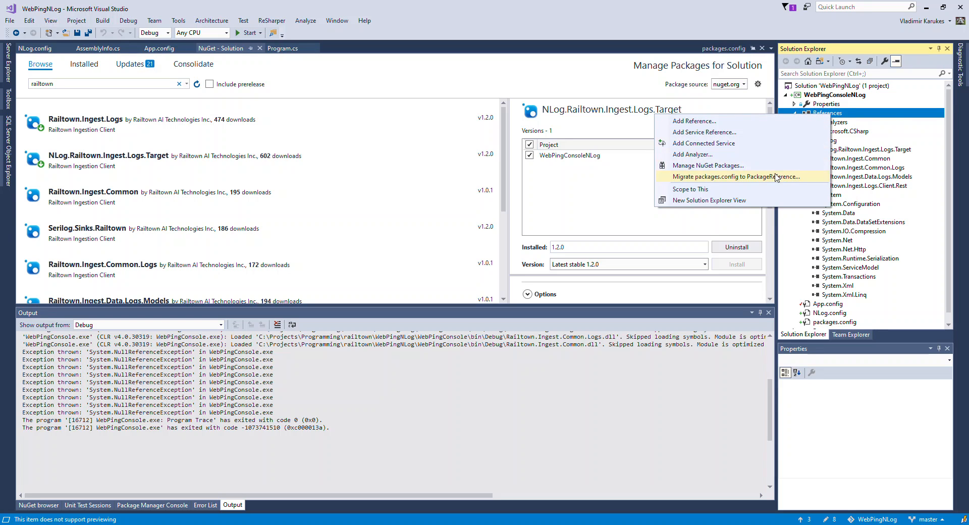
{"action": "left_click", "coordinate": [858, 118]}
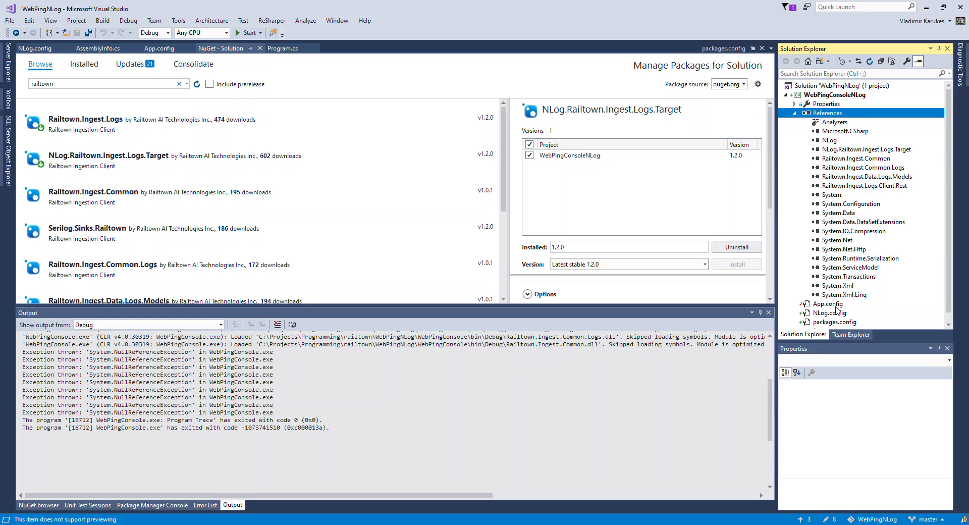
- Replace the entire contents of NLog.config with the copied NLog configuration, including its RailtownKey value
{"action": "double_click", "coordinate": [838, 313]}
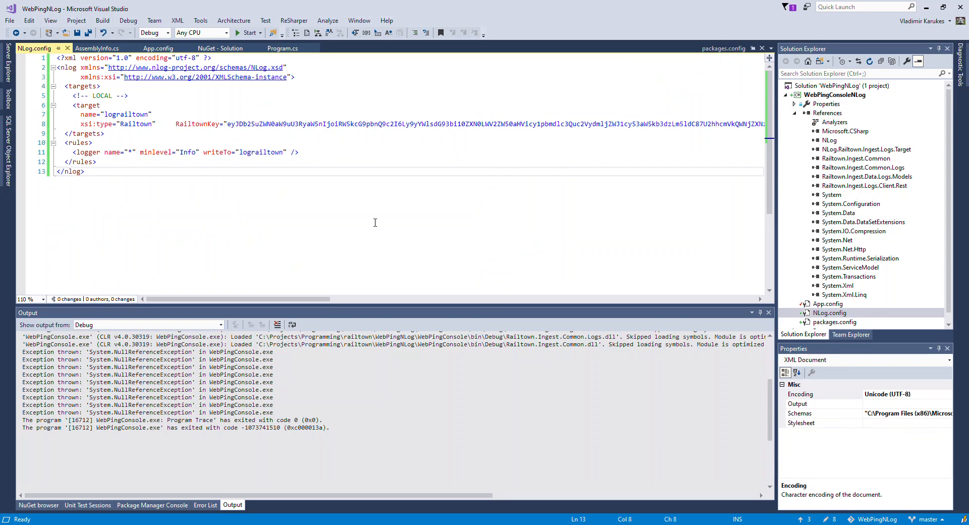
{"action": "key", "text": "ctrl+a"}
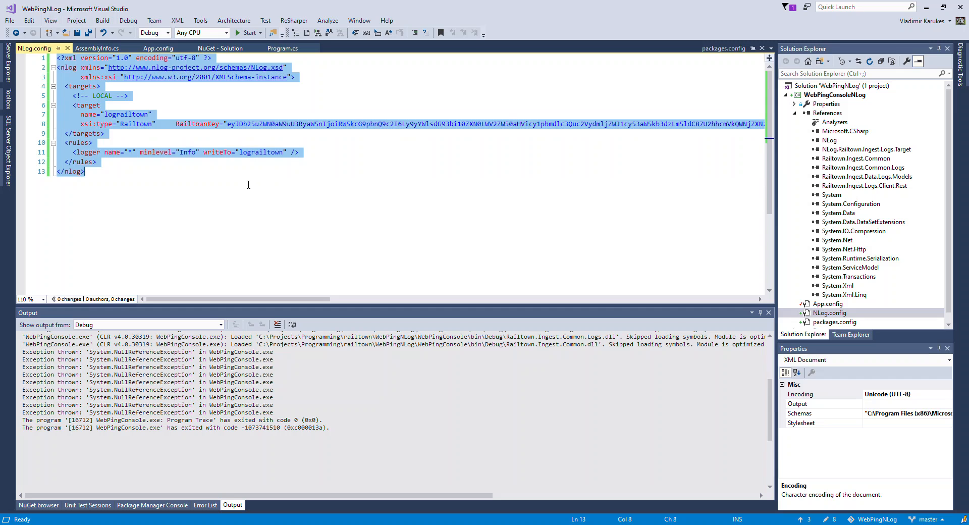
{"action": "key", "text": "ctrl+v"}
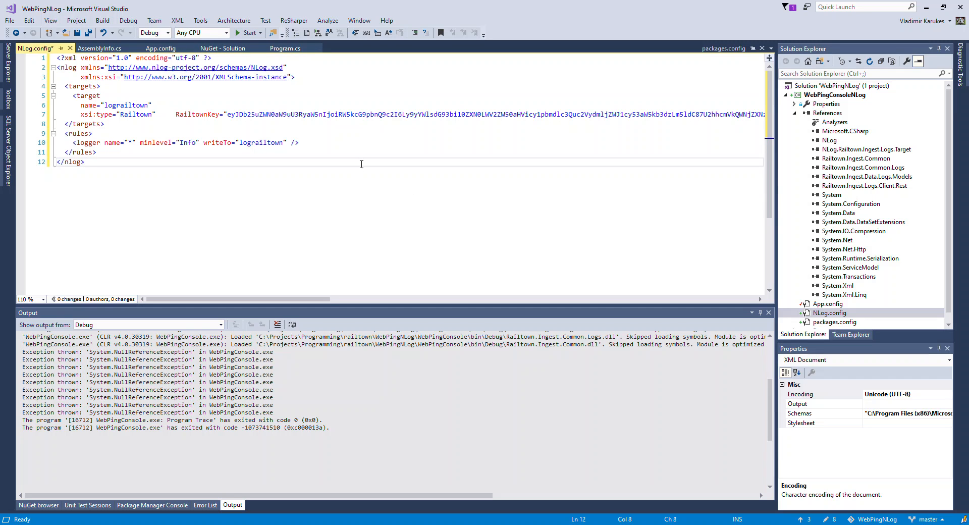
- Insert the comment "<!-- LOCAL -->" on its own line above the target element in NLog.config and save the file
{"action": "left_click", "coordinate": [197, 93]}
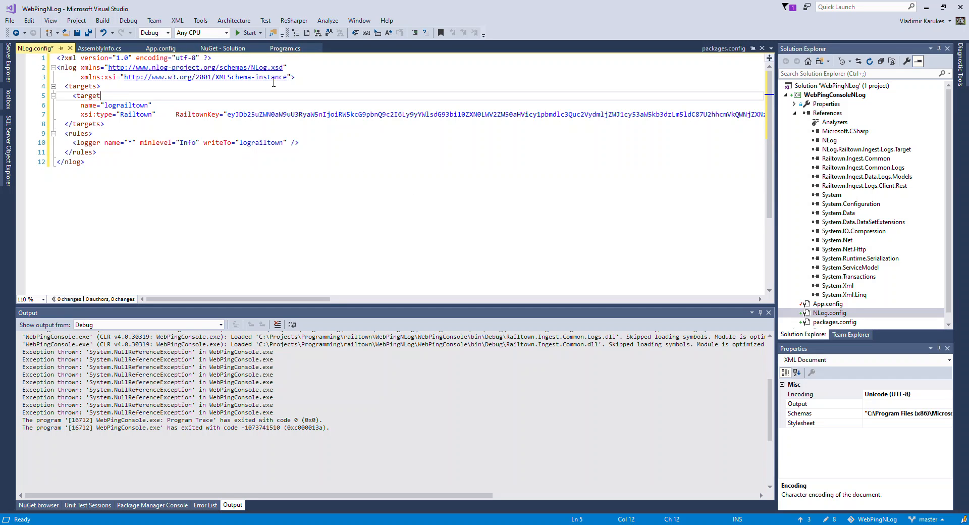
{"action": "key", "text": "ctrl+Return"}
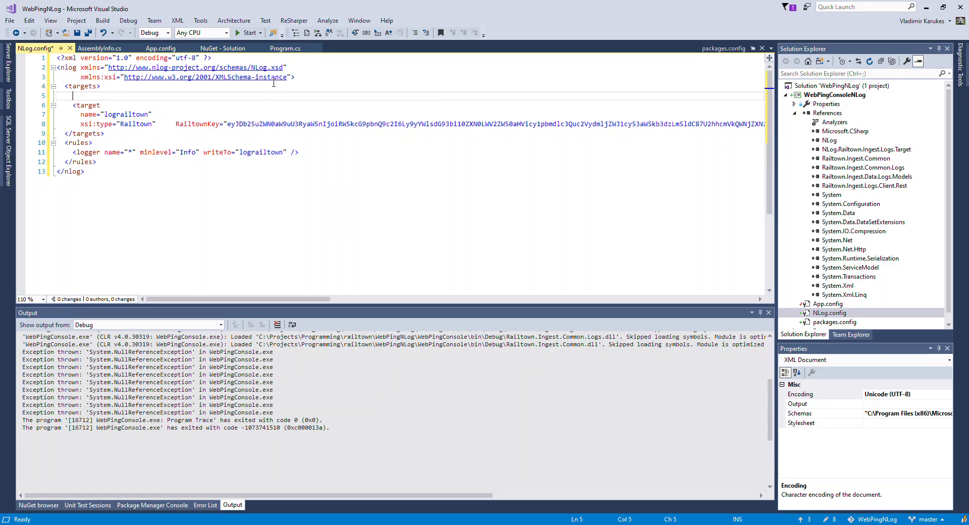
{"action": "type", "text": "<!--"}
{"action": "key", "text": "Return"}
{"action": "left_click", "coordinate": [260, 143]}
{"action": "key", "text": "ctrl+s"}
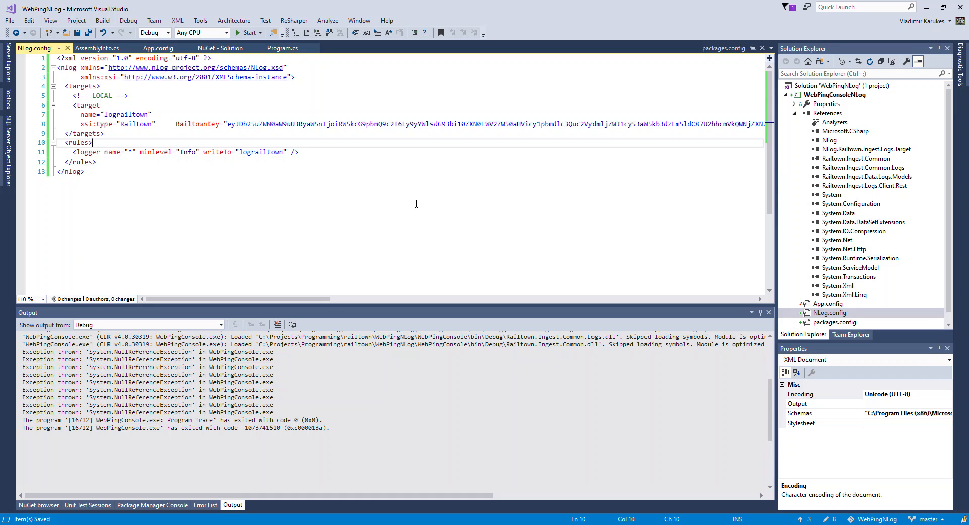
- Switch back to the railtown.ai site in Chrome and open the app dashboard of the PingAgent project
{"action": "key", "text": "alt"}
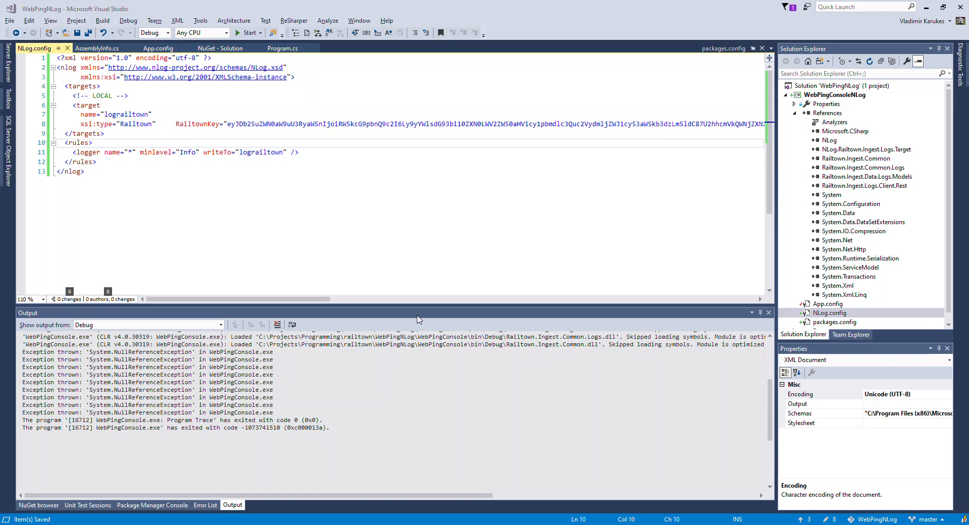
{"action": "key", "text": "alt+Tab"}
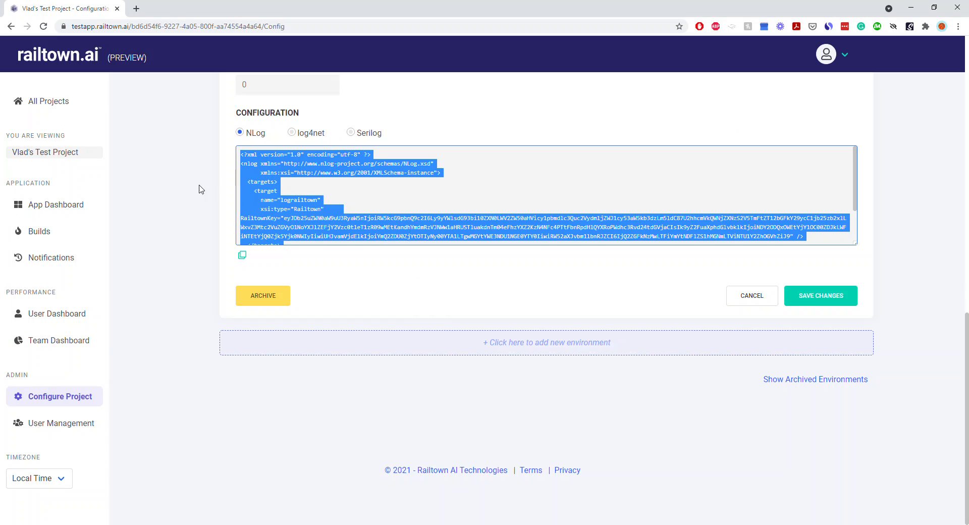
{"action": "left_click", "coordinate": [67, 101]}
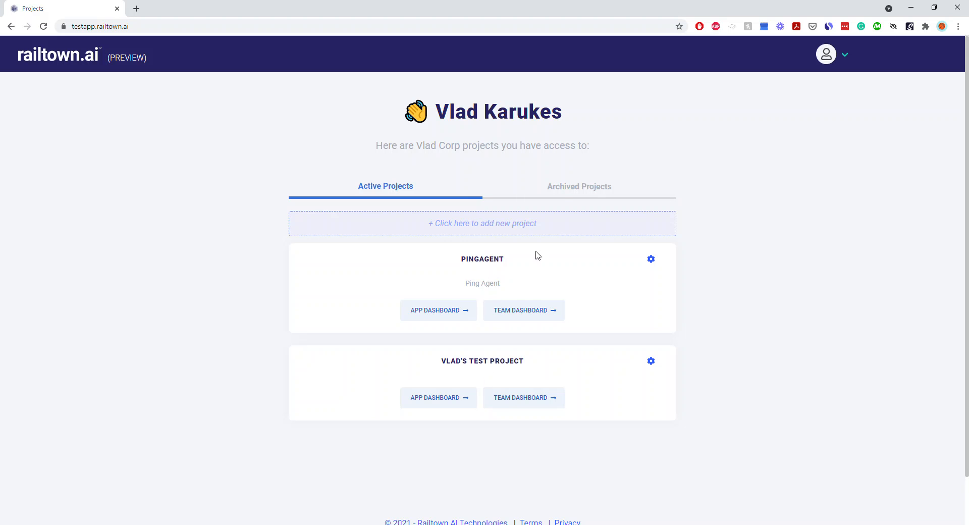
{"action": "left_click", "coordinate": [443, 311]}
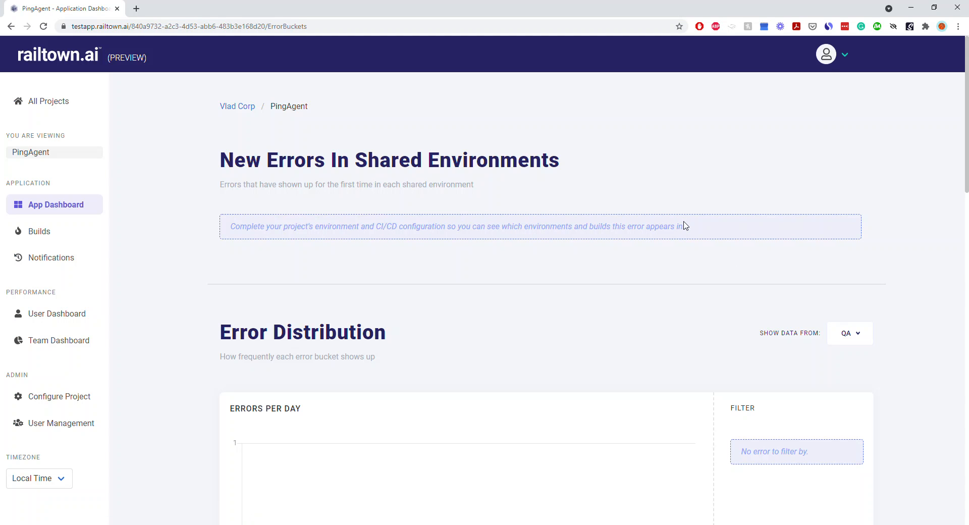
- Show the Error Distribution data from the local environment and review its list of error buckets
{"action": "scroll", "coordinate": [684, 225], "scroll_direction": "down", "scroll_amount": 3}
{"action": "mouse_move", "coordinate": [873, 210]}
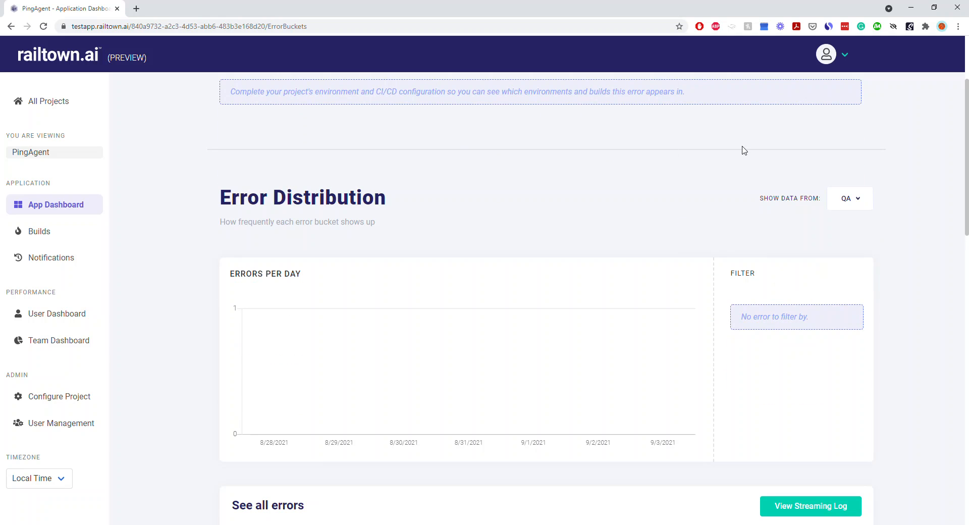
{"action": "mouse_move", "coordinate": [850, 200]}
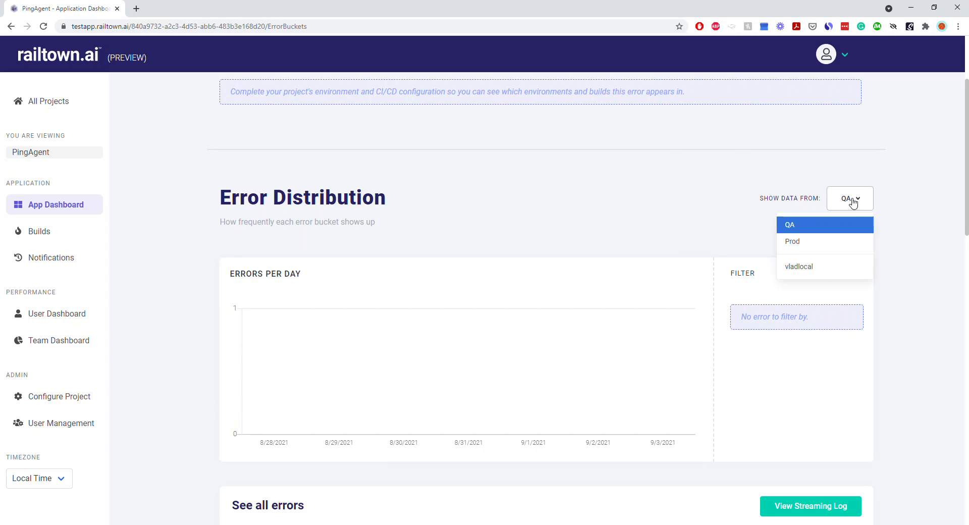
{"action": "left_click", "coordinate": [798, 265]}
{"action": "scroll", "coordinate": [545, 187], "scroll_direction": "down", "scroll_amount": 8}
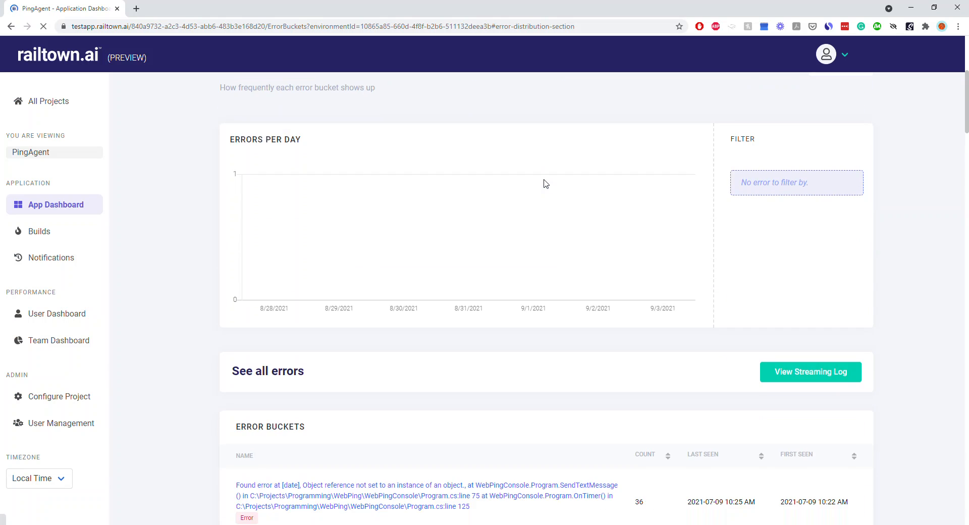
{"action": "scroll", "coordinate": [545, 184], "scroll_direction": "down", "scroll_amount": 3}
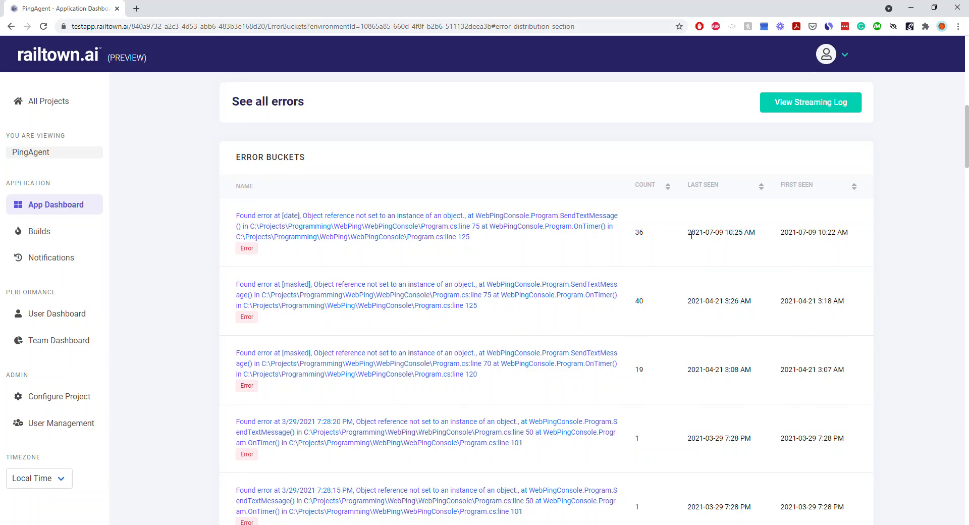
{"action": "scroll", "coordinate": [805, 217], "scroll_direction": "down", "scroll_amount": 10}
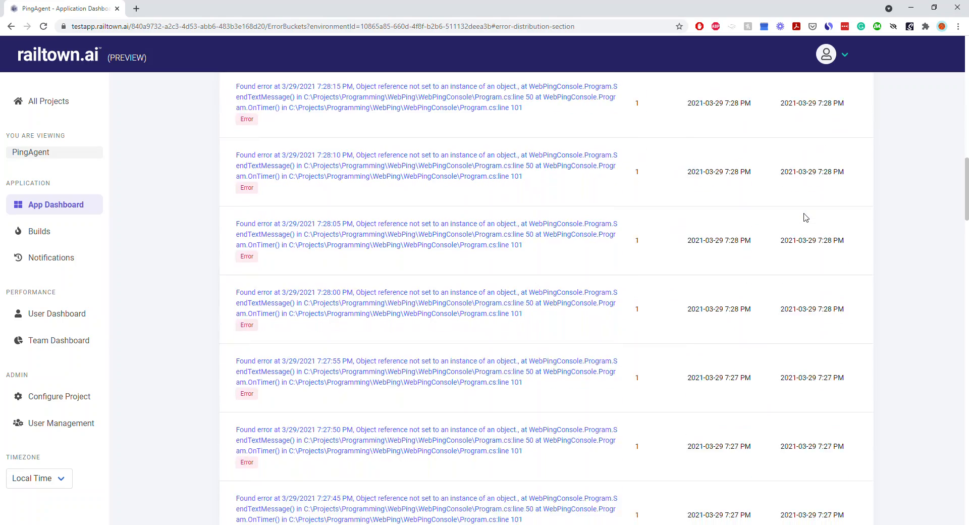
- Look through the remaining error buckets, then open the most recently seen bucket, which points to Program.cs line 75
{"action": "scroll", "coordinate": [804, 217], "scroll_direction": "down", "scroll_amount": 9}
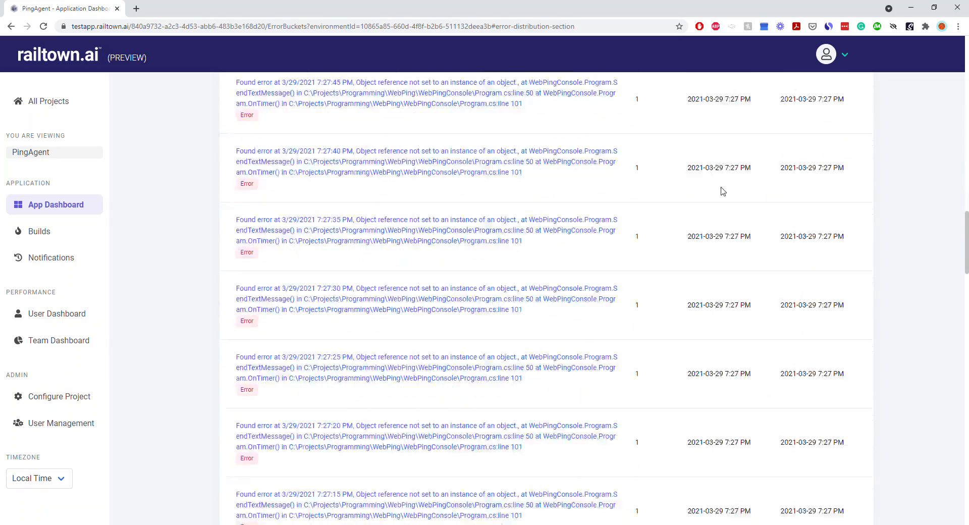
{"action": "scroll", "coordinate": [722, 187], "scroll_direction": "up", "scroll_amount": 5}
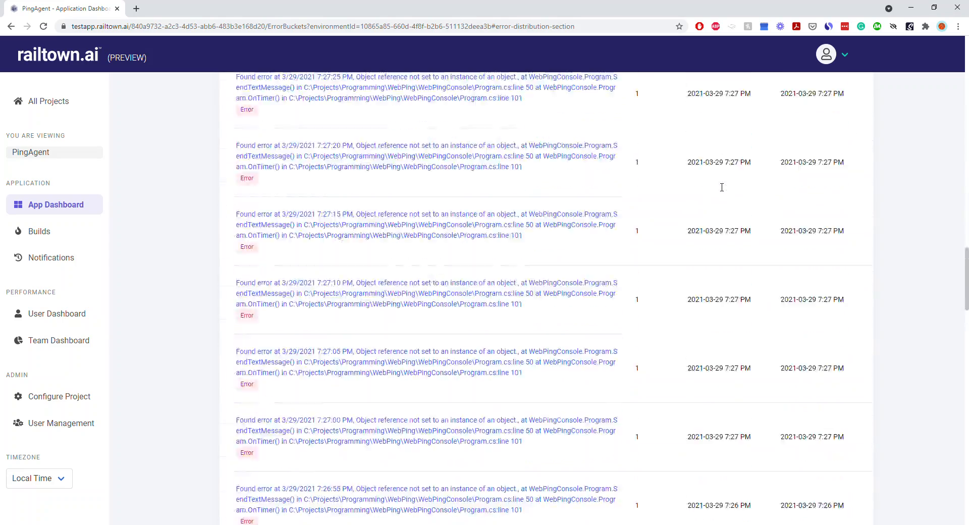
{"action": "scroll", "coordinate": [721, 187], "scroll_direction": "up", "scroll_amount": 14}
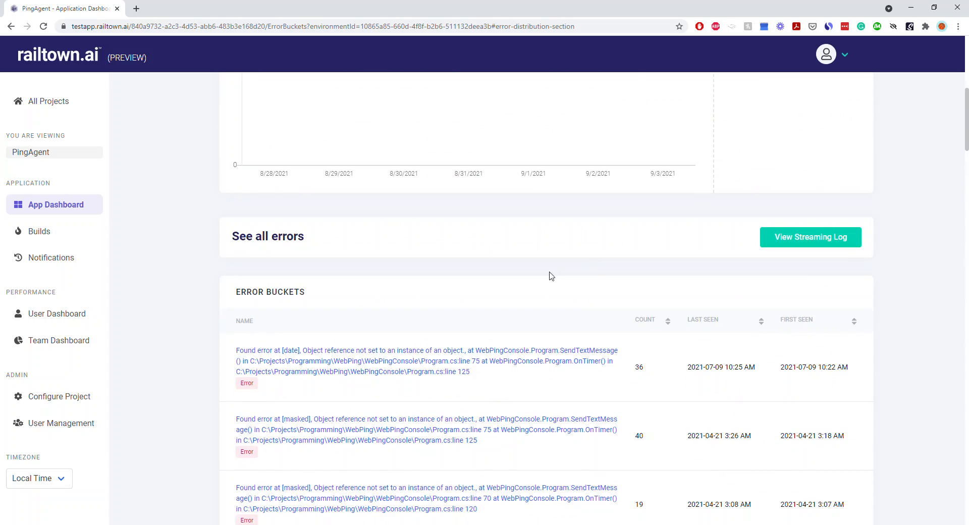
{"action": "left_click", "coordinate": [408, 369]}
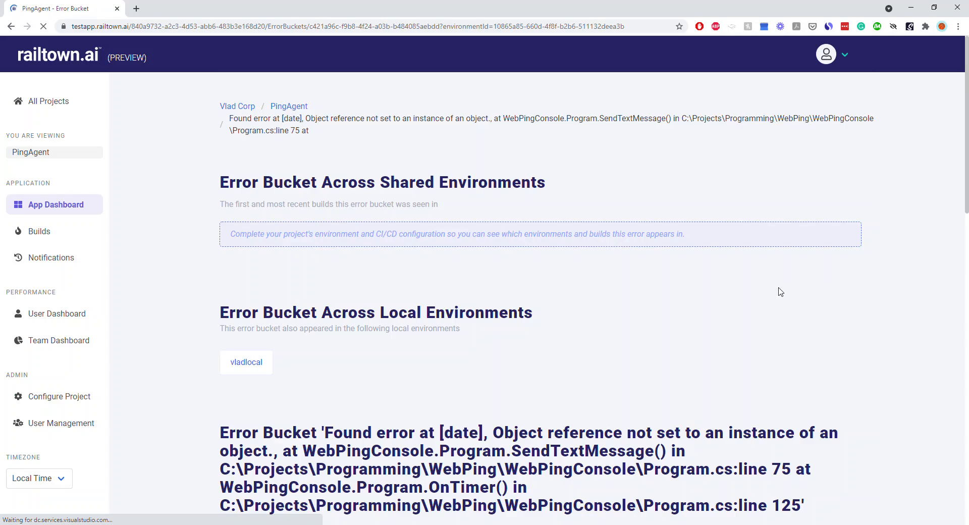
- Examine the error bucket's environments, stack trace context, tracking tickets, matched tickets and entry points
{"action": "scroll", "coordinate": [671, 237], "scroll_direction": "down", "scroll_amount": 10}
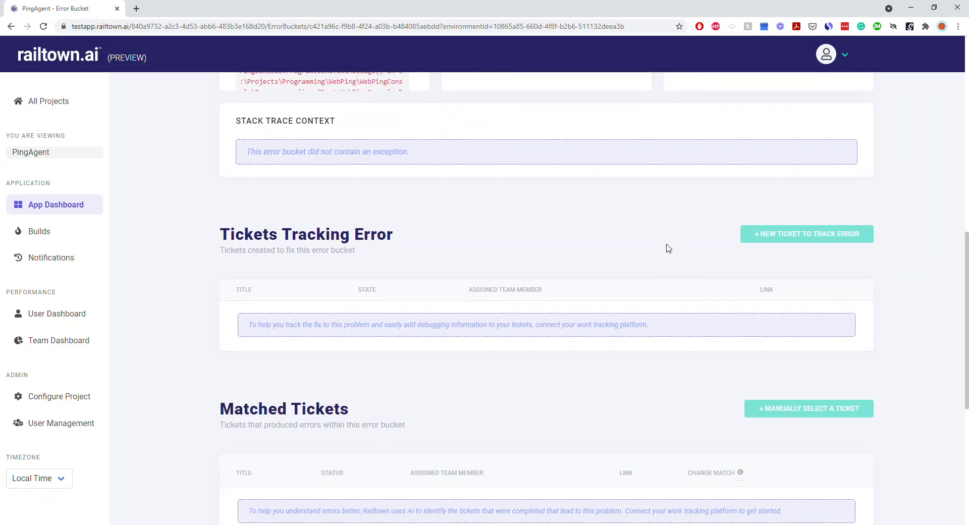
{"action": "scroll", "coordinate": [668, 247], "scroll_direction": "down", "scroll_amount": 6}
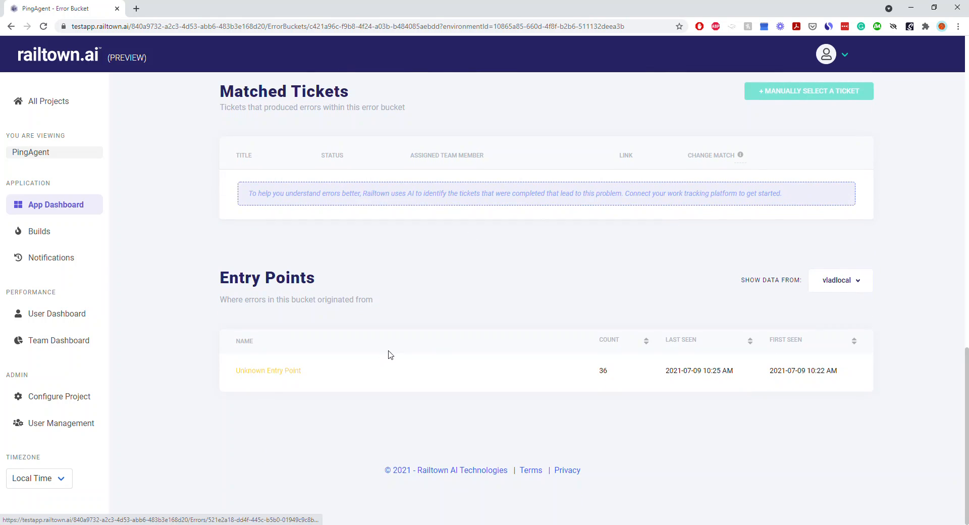
{"action": "scroll", "coordinate": [389, 355], "scroll_direction": "up", "scroll_amount": 15}
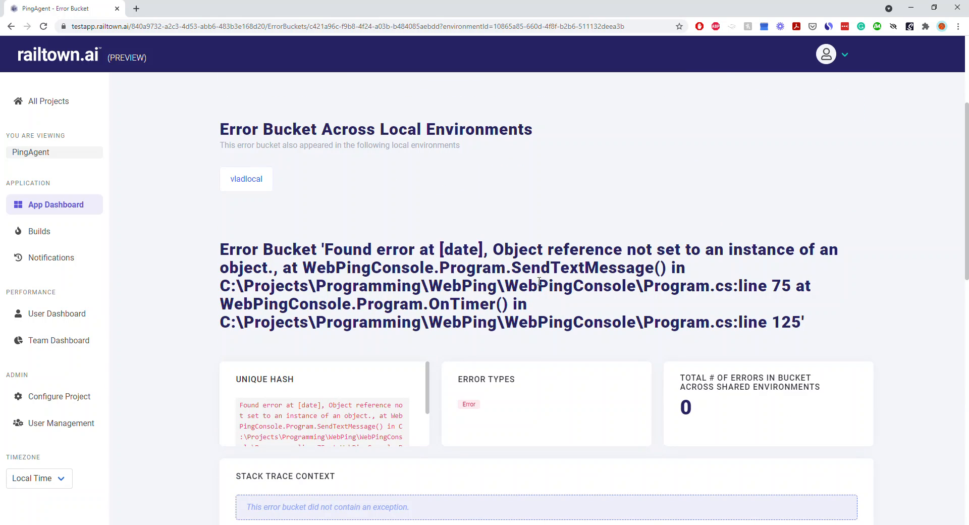
{"action": "scroll", "coordinate": [738, 255], "scroll_direction": "down", "scroll_amount": 12}
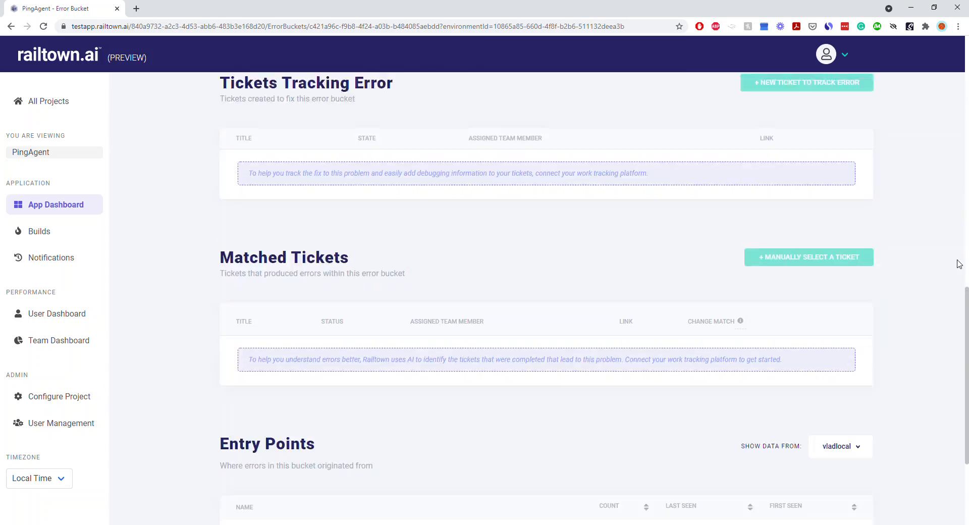
{"action": "scroll", "coordinate": [700, 354], "scroll_direction": "down", "scroll_amount": 1}
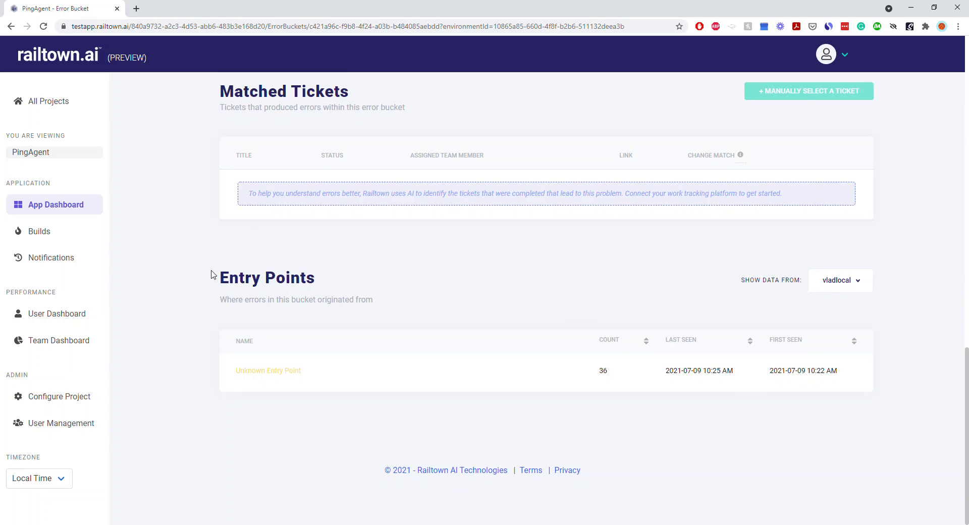
{"action": "scroll", "coordinate": [659, 357], "scroll_direction": "up", "scroll_amount": 15}
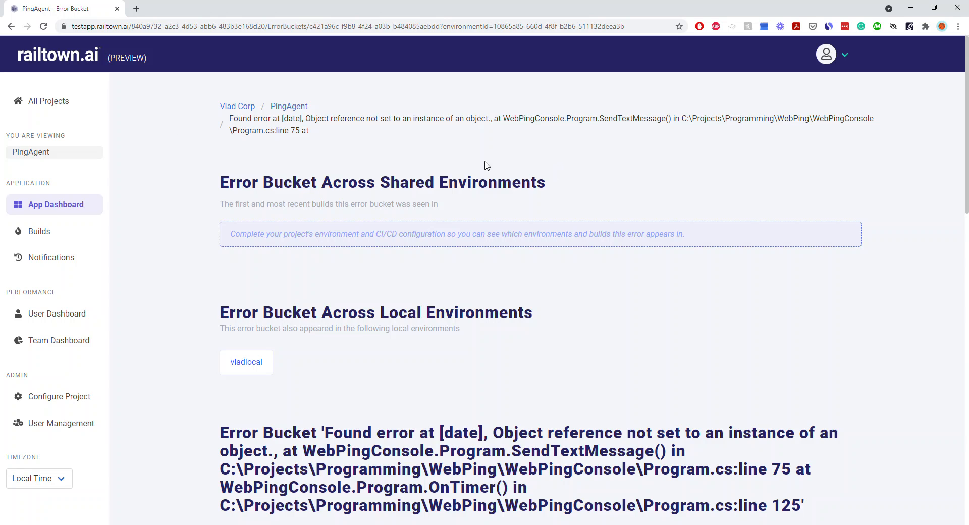
- Return to the PingAgent app dashboard and look over its error buckets and Error Distribution section
{"action": "left_click", "coordinate": [60, 206]}
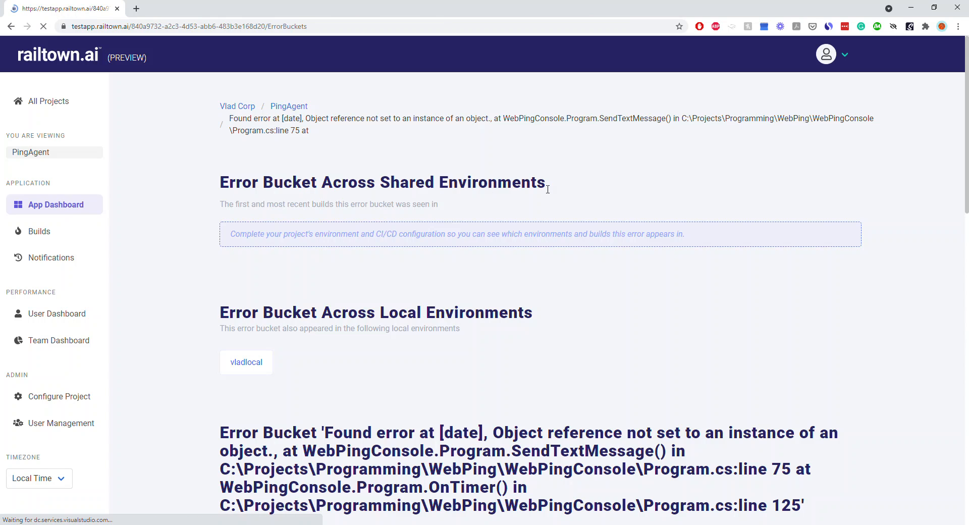
{"action": "scroll", "coordinate": [547, 193], "scroll_direction": "down", "scroll_amount": 5}
{"action": "scroll", "coordinate": [547, 193], "scroll_direction": "down", "scroll_amount": 5}
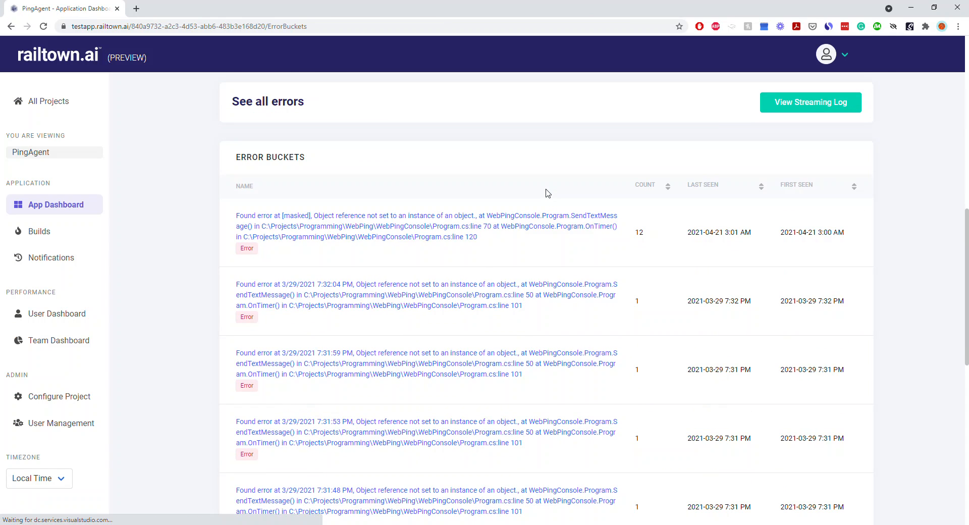
{"action": "scroll", "coordinate": [400, 193], "scroll_direction": "up", "scroll_amount": 8}
- Open PingAgent's project configuration and review the local environment's log settings, including the available notification methods
{"action": "left_click", "coordinate": [53, 396]}
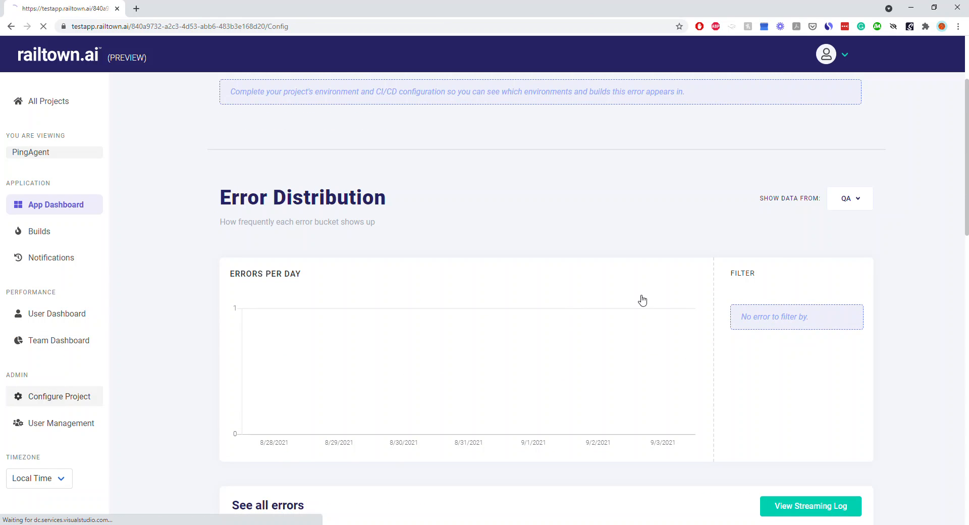
{"action": "scroll", "coordinate": [659, 257], "scroll_direction": "down", "scroll_amount": 5}
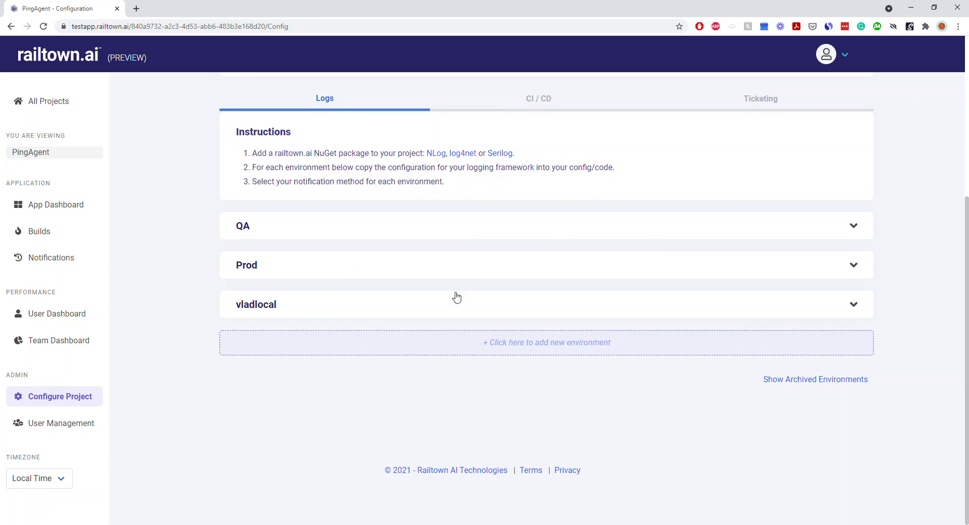
{"action": "left_click", "coordinate": [448, 310]}
{"action": "scroll", "coordinate": [584, 235], "scroll_direction": "down", "scroll_amount": 5}
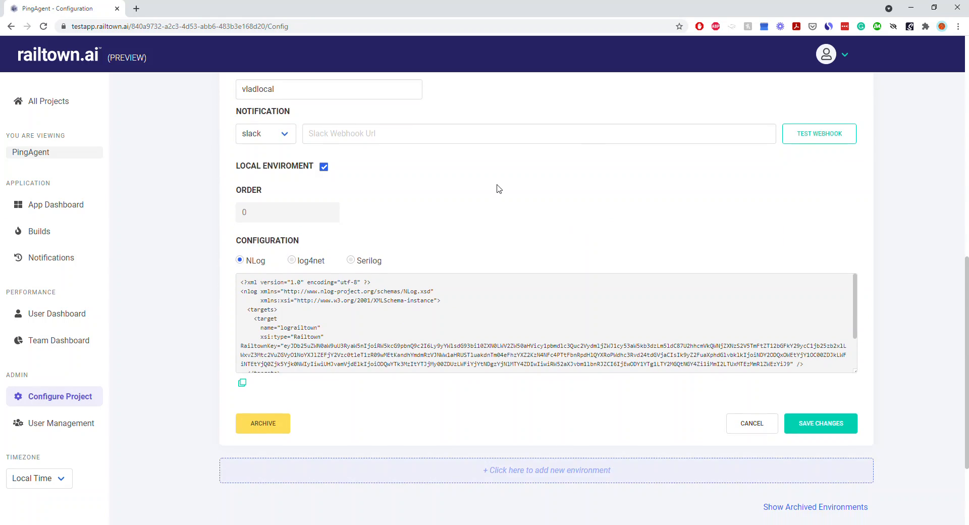
{"action": "scroll", "coordinate": [498, 189], "scroll_direction": "up", "scroll_amount": 3}
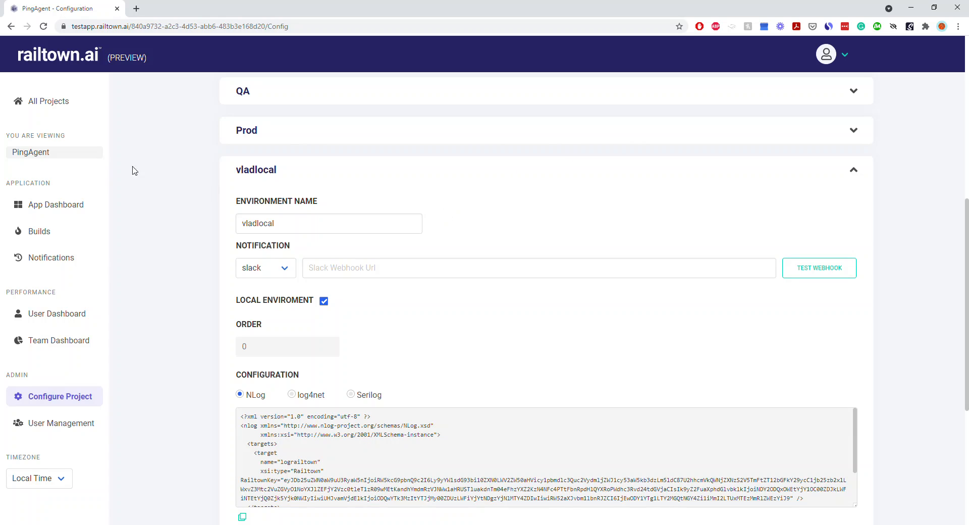
{"action": "left_click", "coordinate": [279, 281]}
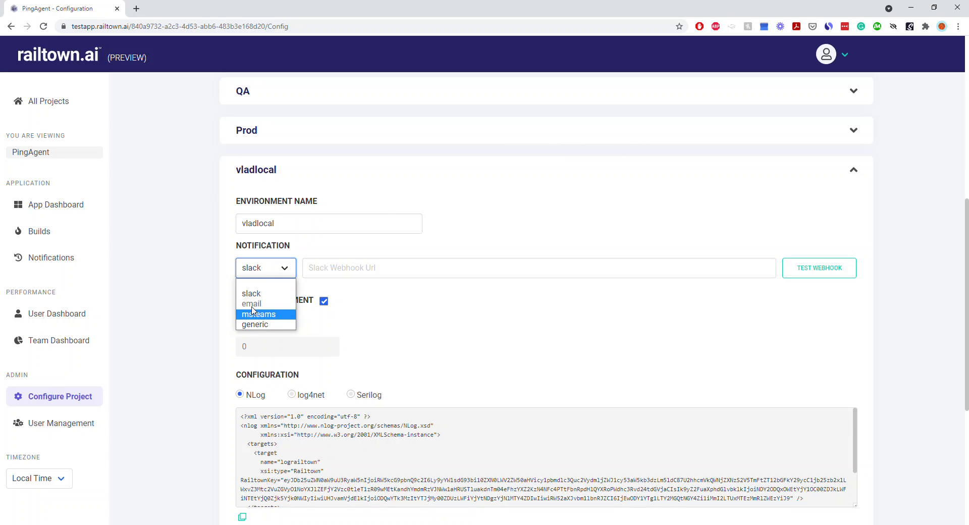
{"action": "left_click", "coordinate": [538, 198]}
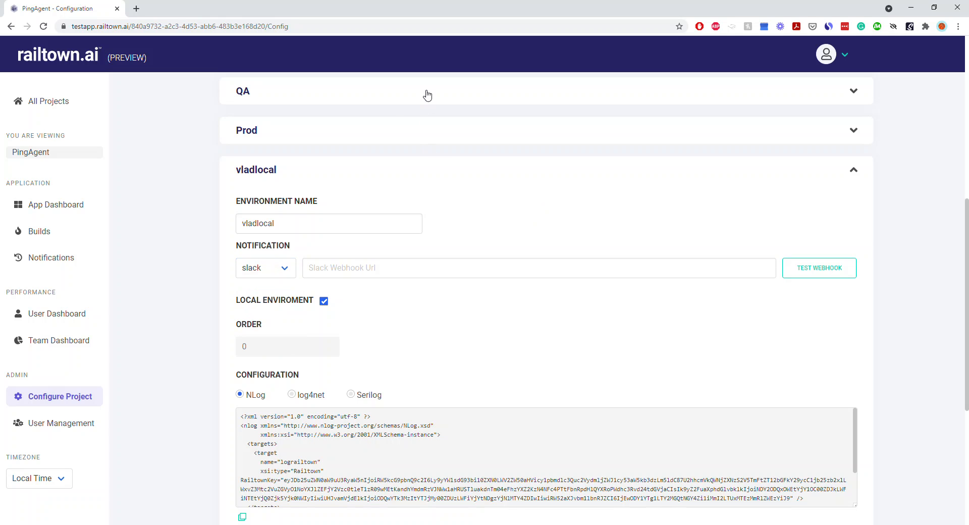
- Check the notification methods offered for the Prod environment and expand the QA environment's settings
{"action": "left_click", "coordinate": [404, 123]}
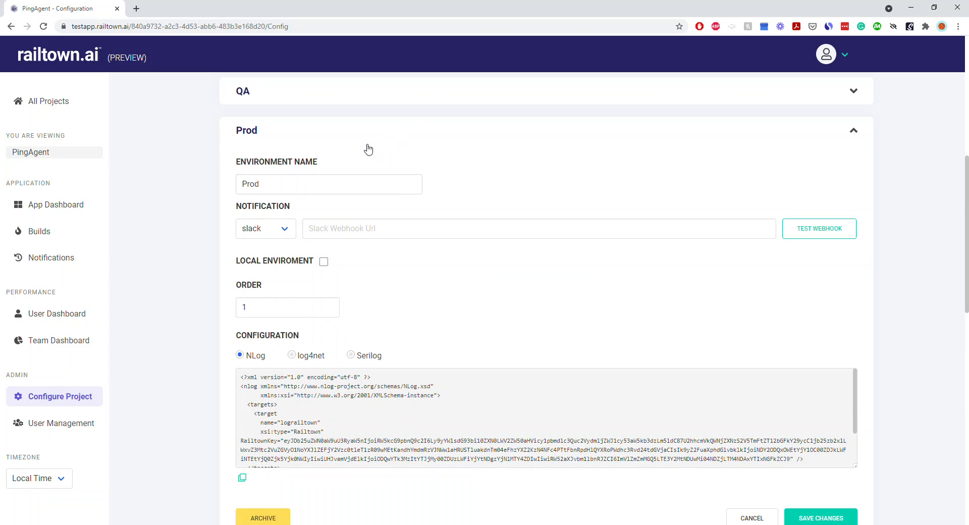
{"action": "left_click", "coordinate": [284, 230]}
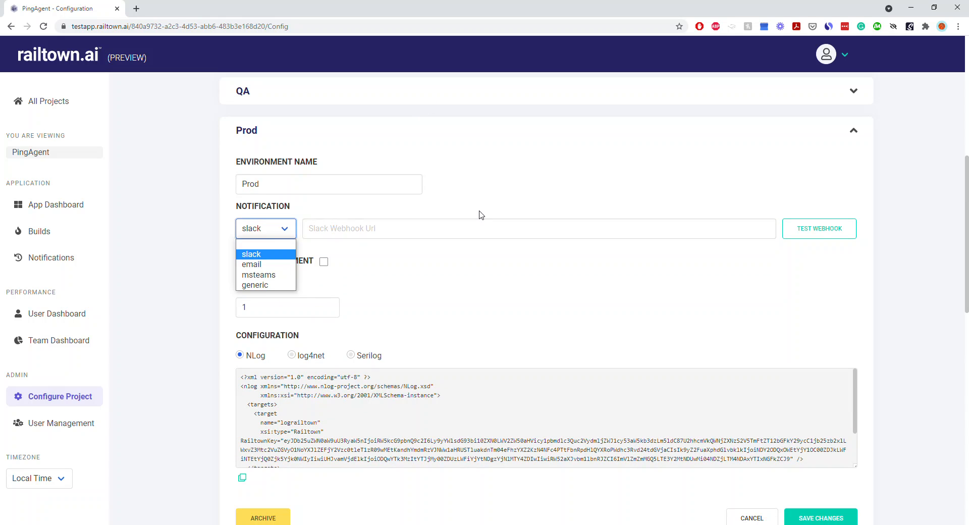
{"action": "scroll", "coordinate": [482, 207], "scroll_direction": "up", "scroll_amount": 3}
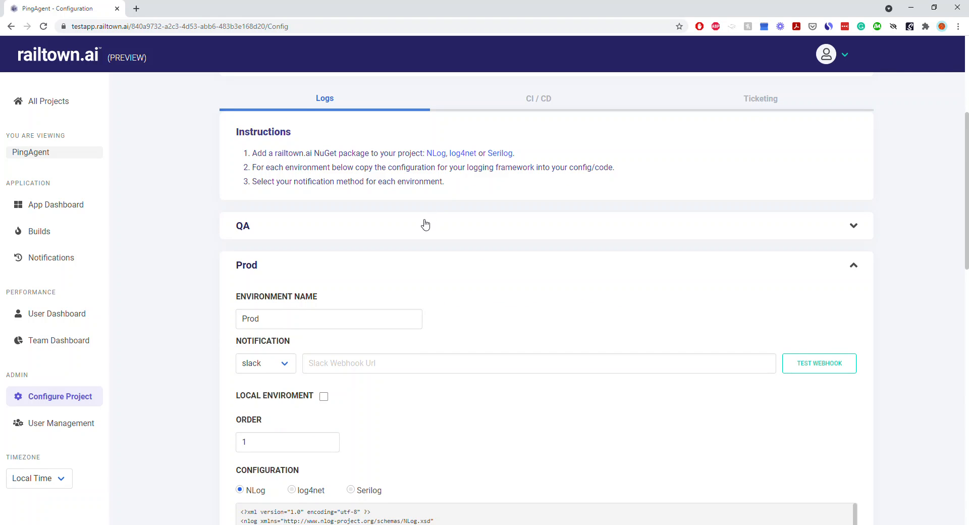
{"action": "left_click", "coordinate": [424, 225]}
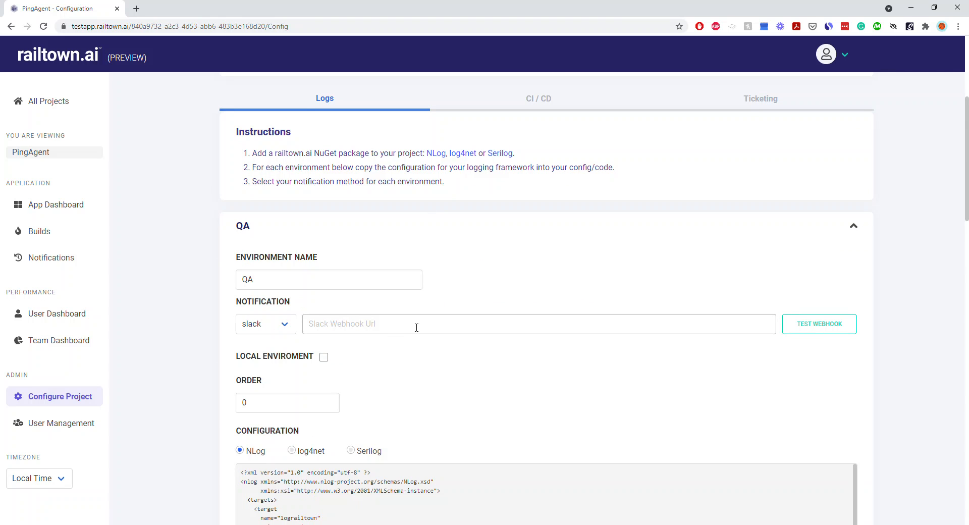